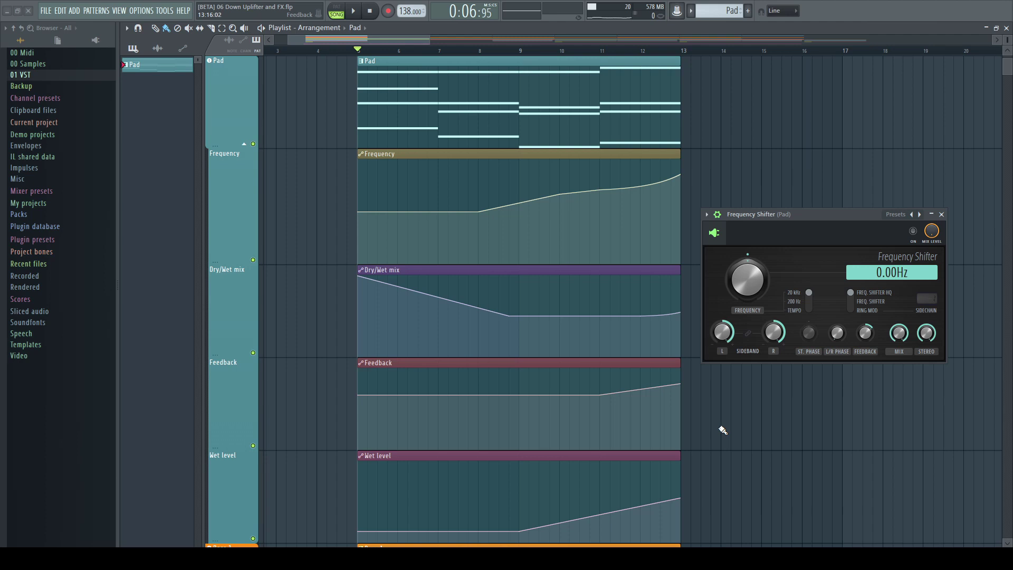
- Turn on the Pad's Frequency Shifter and replay the arrangement to hear the automated sweep
key(space)
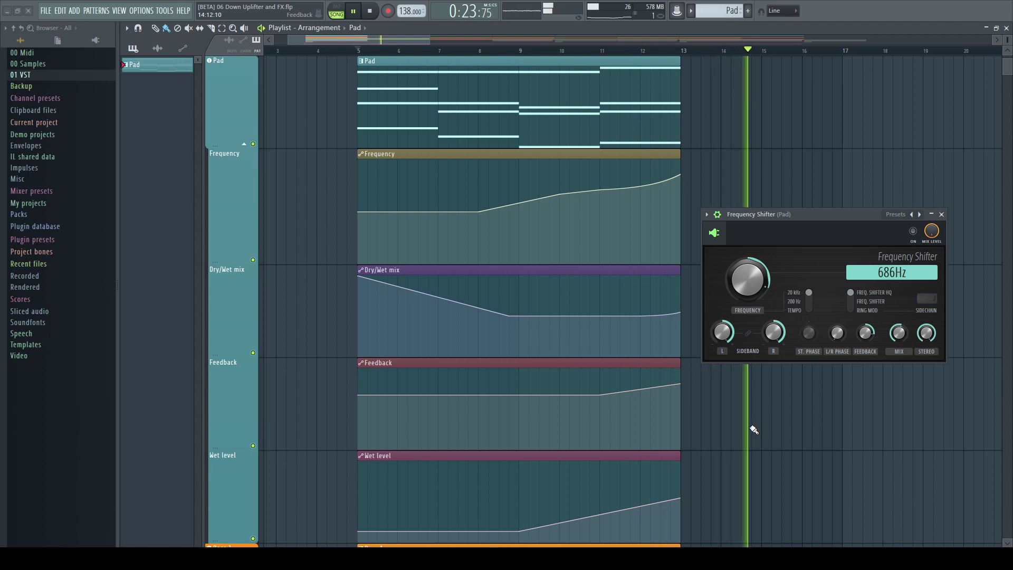
key(space)
click(913, 231)
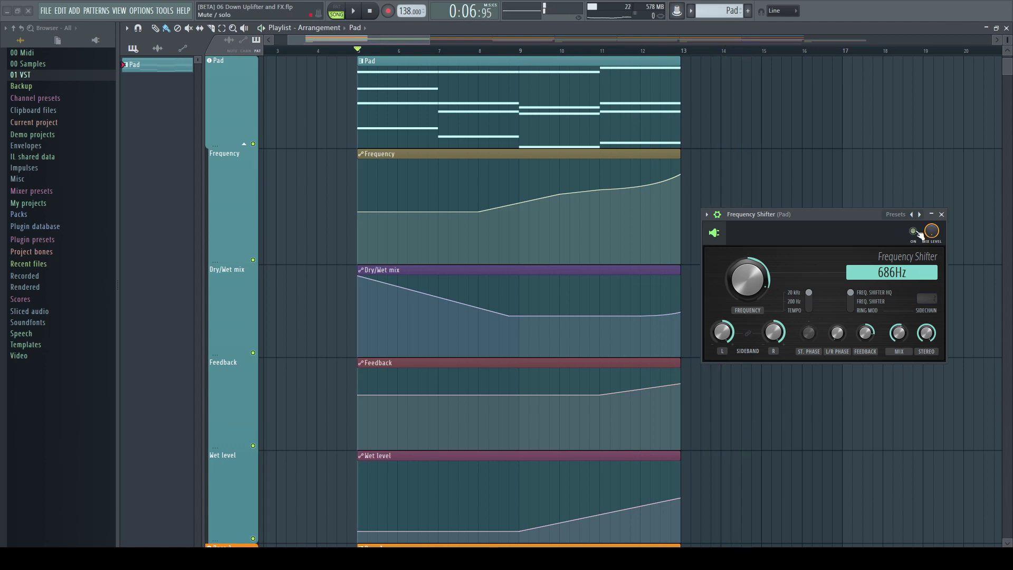
key(space)
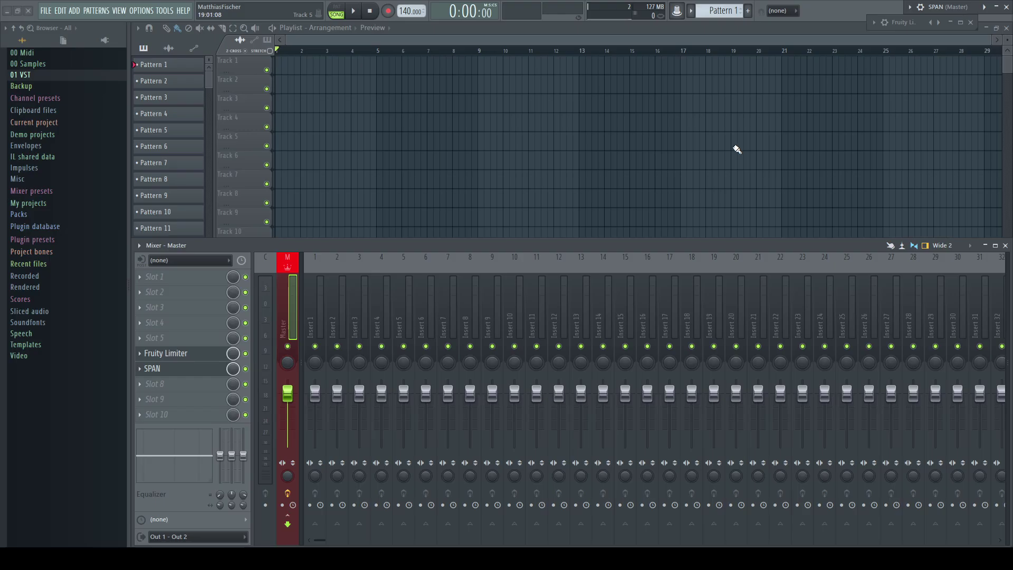
- Open Override generic link settings for the mixer volume and move the dialog higher
right_click(677, 12)
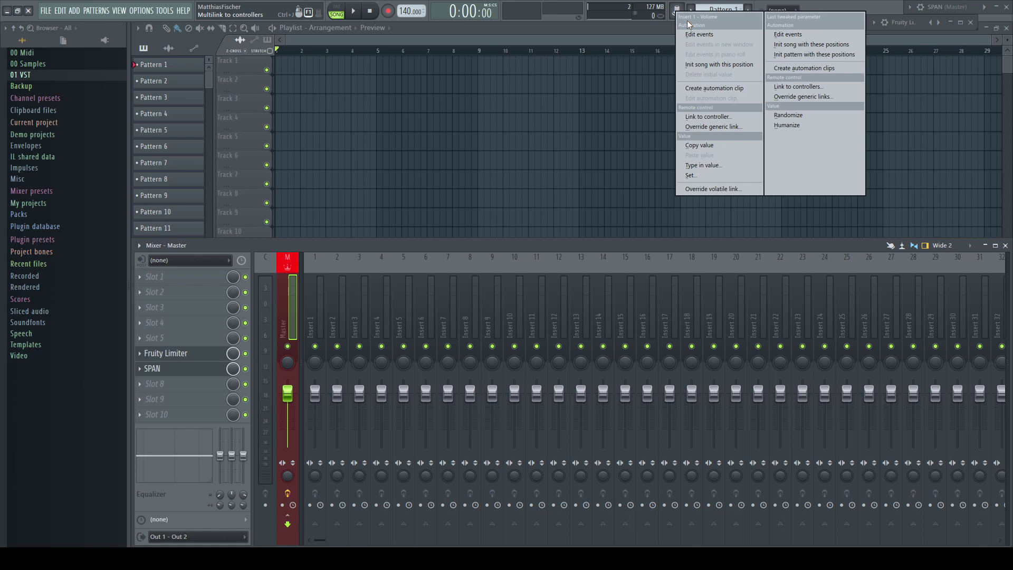
click(712, 125)
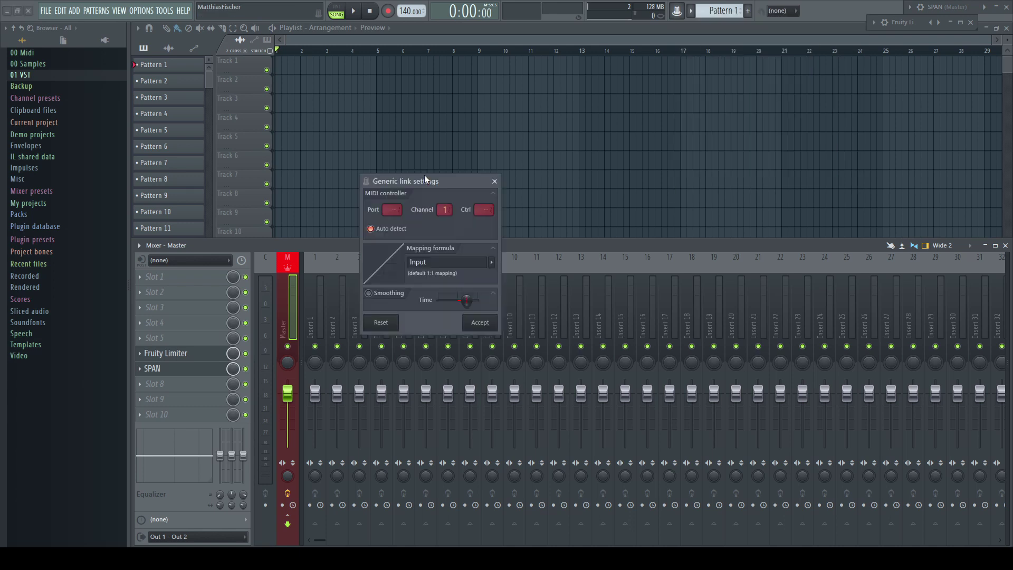
drag(422, 179, 434, 77)
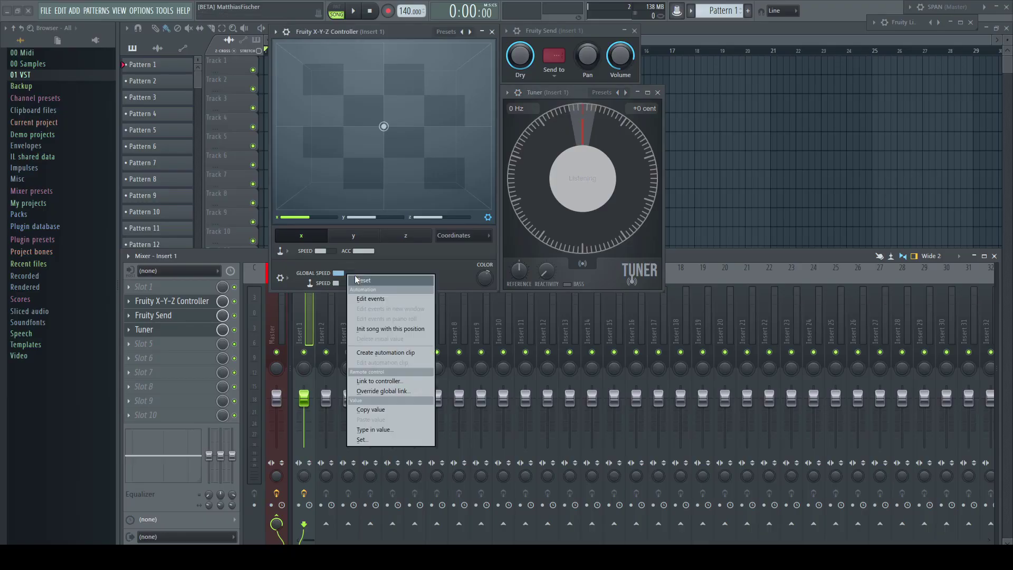
- Open type-in value boxes for the XYZ Controller, Fruity Send pan and Tuner reference
click(391, 430)
click(294, 429)
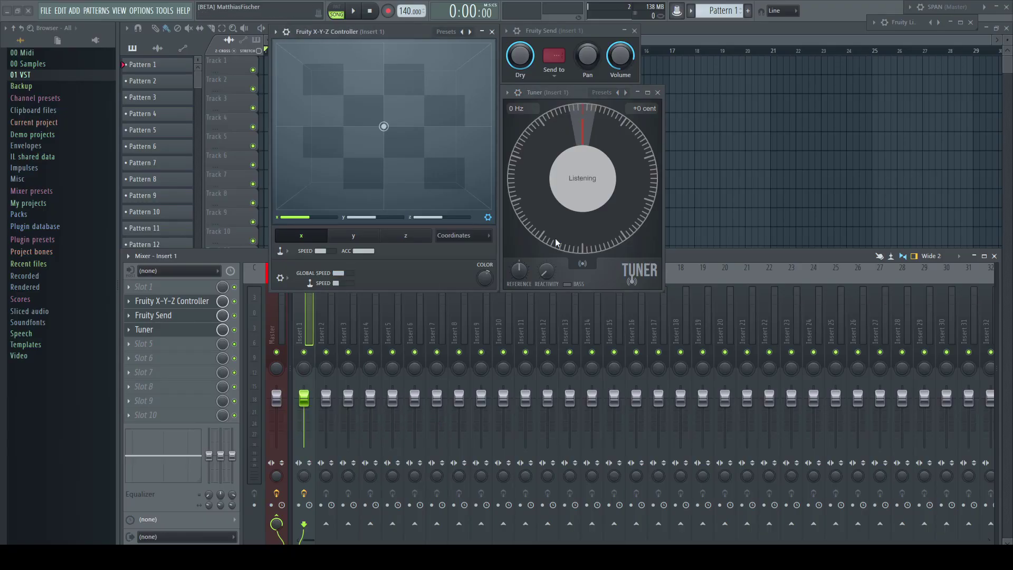
right_click(589, 57)
click(615, 210)
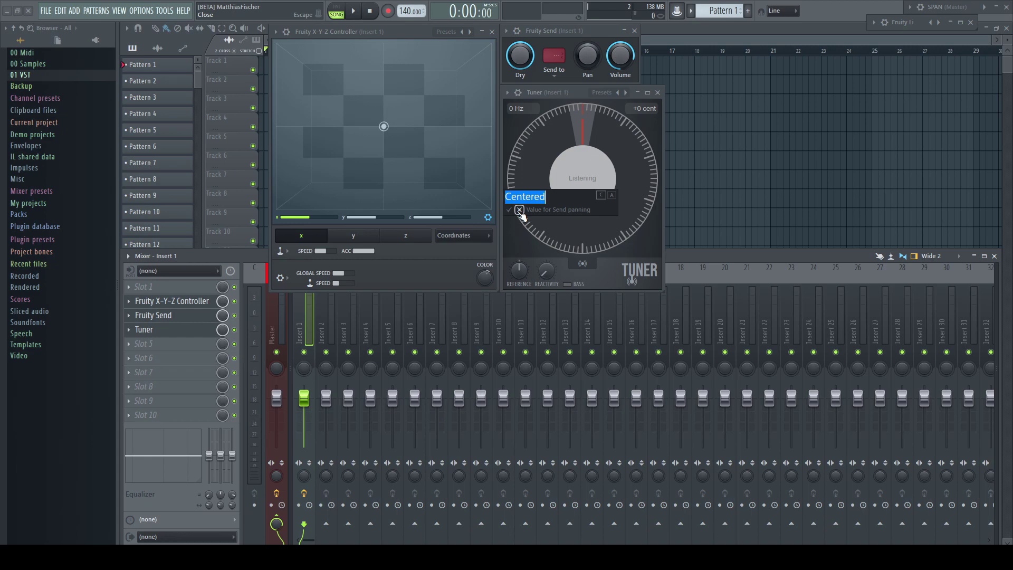
key(Escape)
right_click(519, 272)
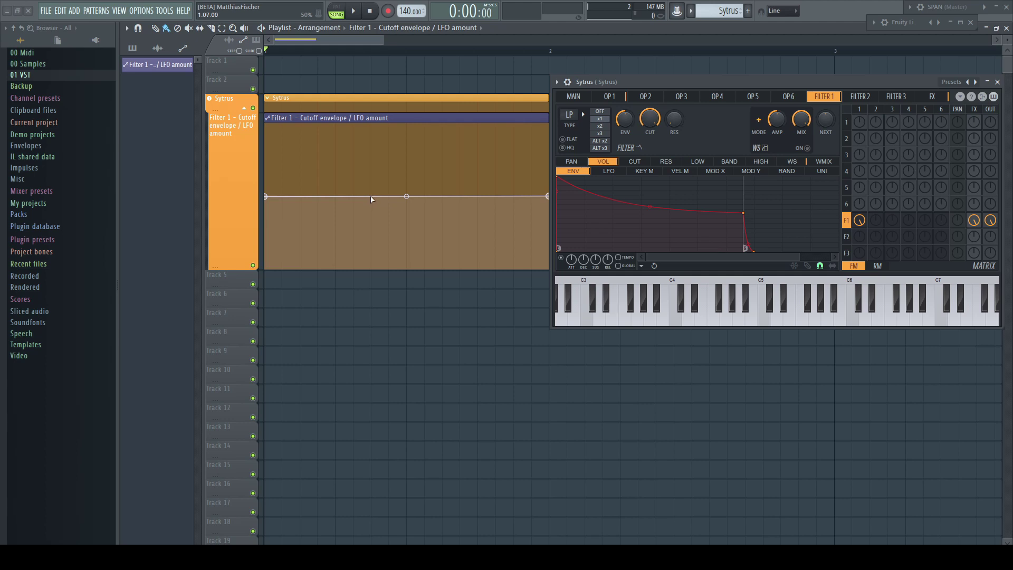
- Add nodes at the current value on the flat Filter 1 cutoff automation line
right_click(371, 197)
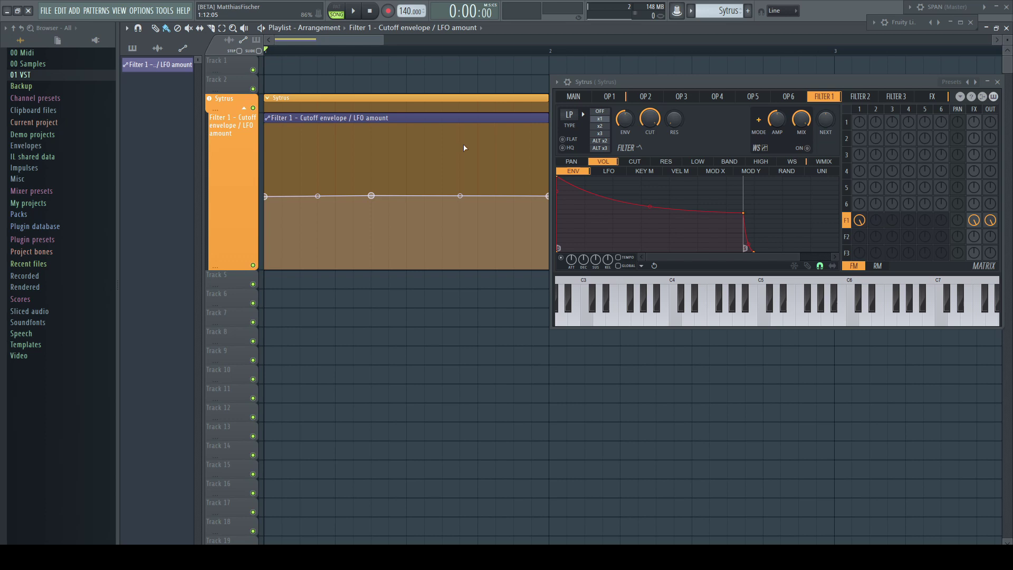
drag(460, 196, 460, 143)
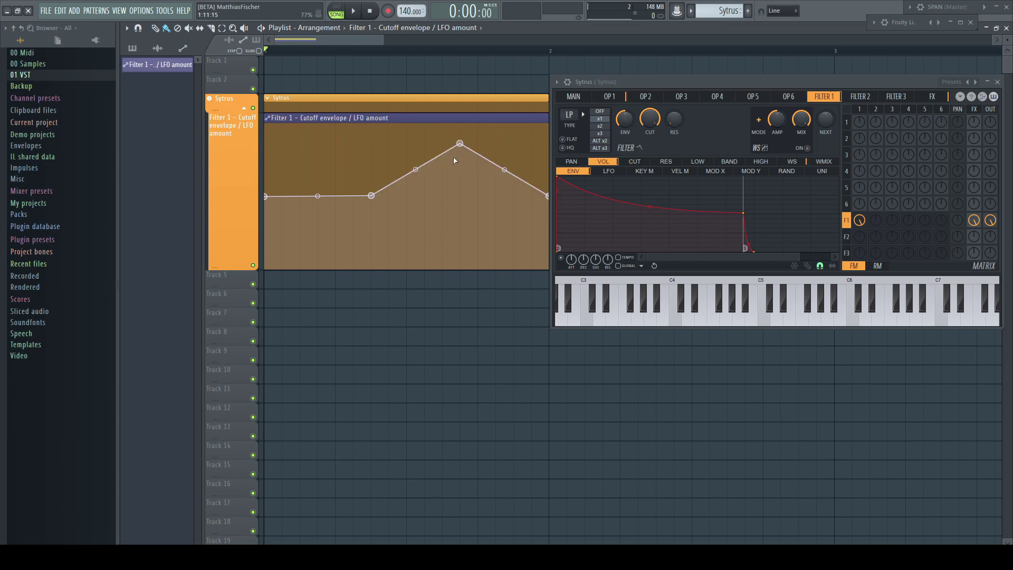
key(ctrl+z)
key(ctrl+z)
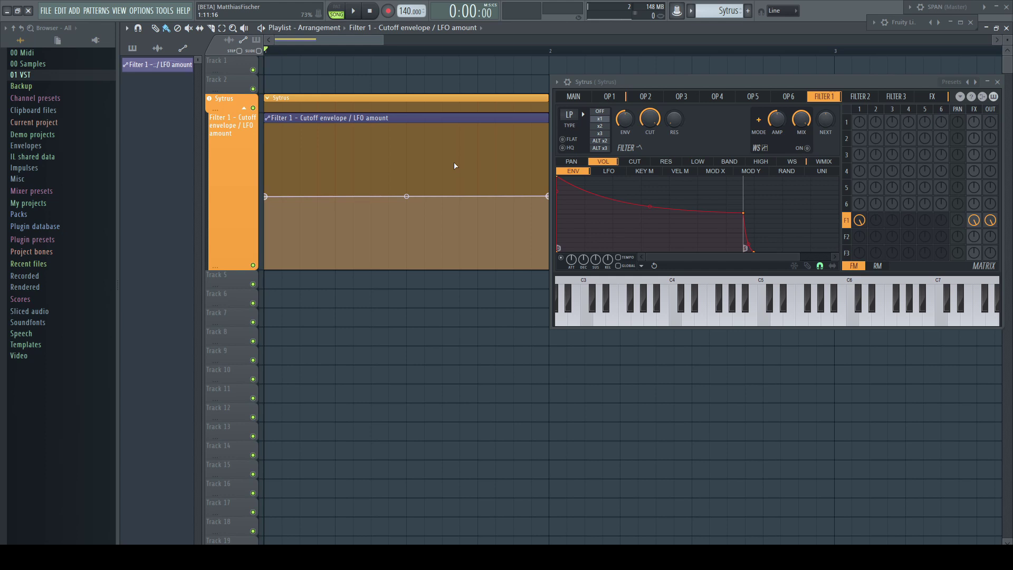
shift+click(335, 196)
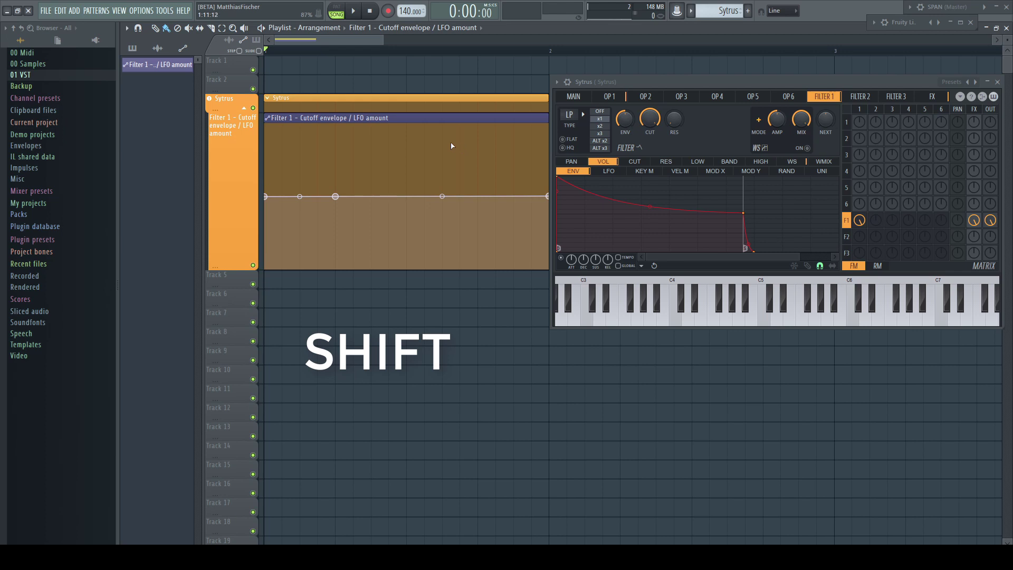
shift+click(443, 196)
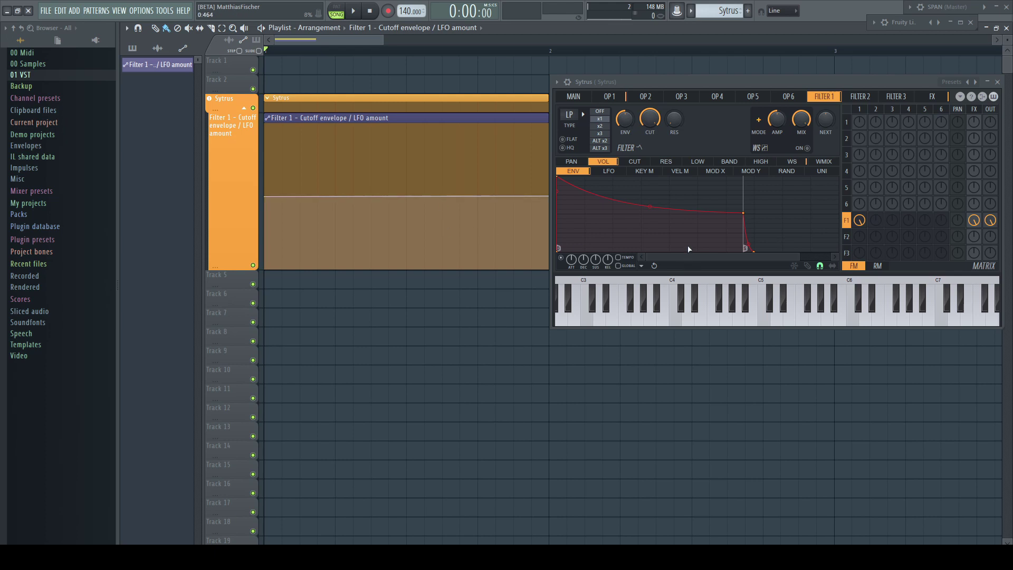
- Add and delete points on the Sytrus filter envelope
right_click(684, 194)
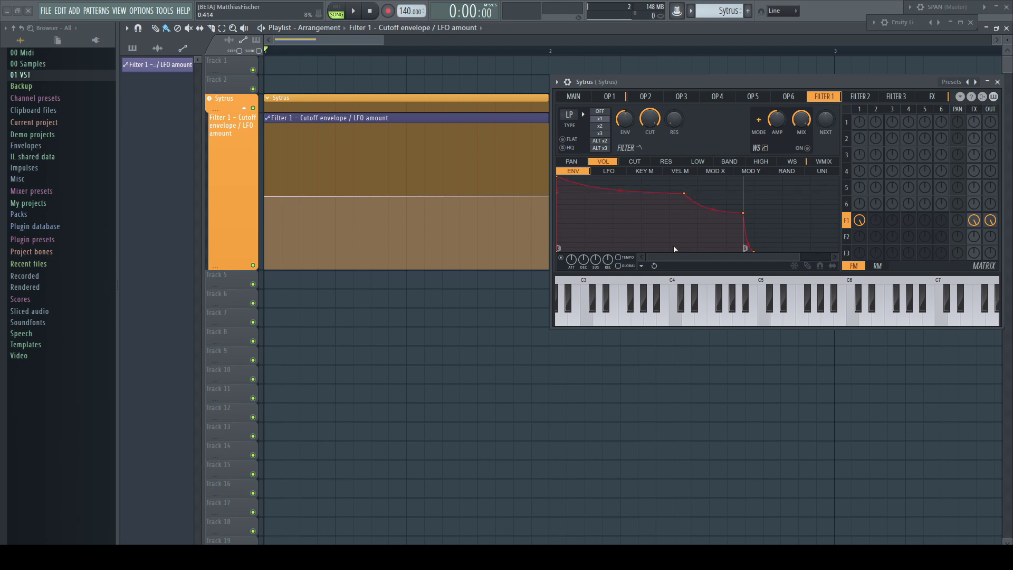
right_click(685, 195)
click(695, 208)
key(shift)
right_click(686, 213)
click(695, 222)
- With envelope snap on, remove point 3 and add a point at the current value using Alt+Shift
click(820, 266)
key(shift)
drag(682, 191, 672, 191)
right_click(672, 191)
click(689, 204)
key(alt+shift)
alt+shift+click(687, 211)
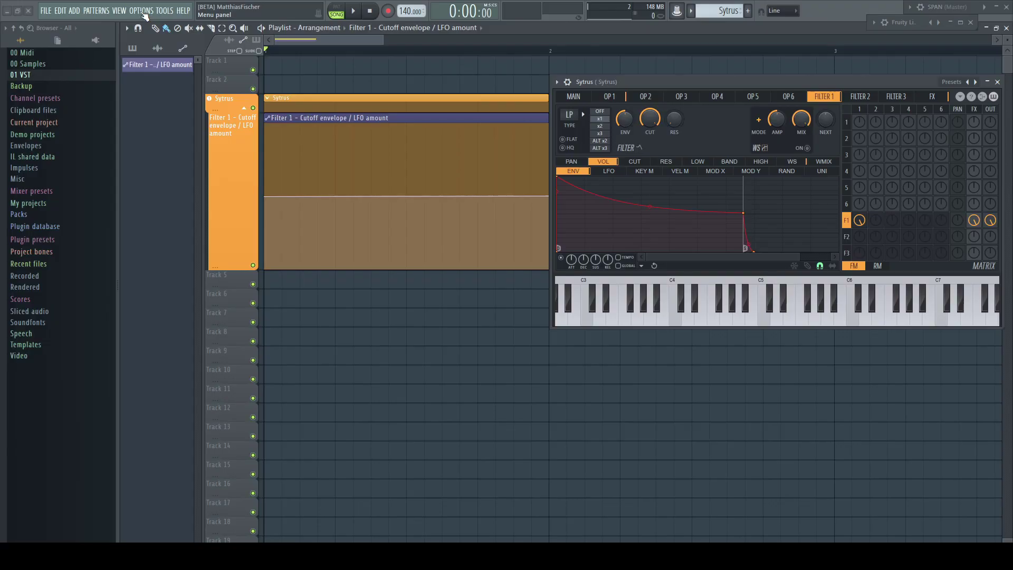
- Open the general settings from the Options menu and switch to the MIDI tab
click(141, 11)
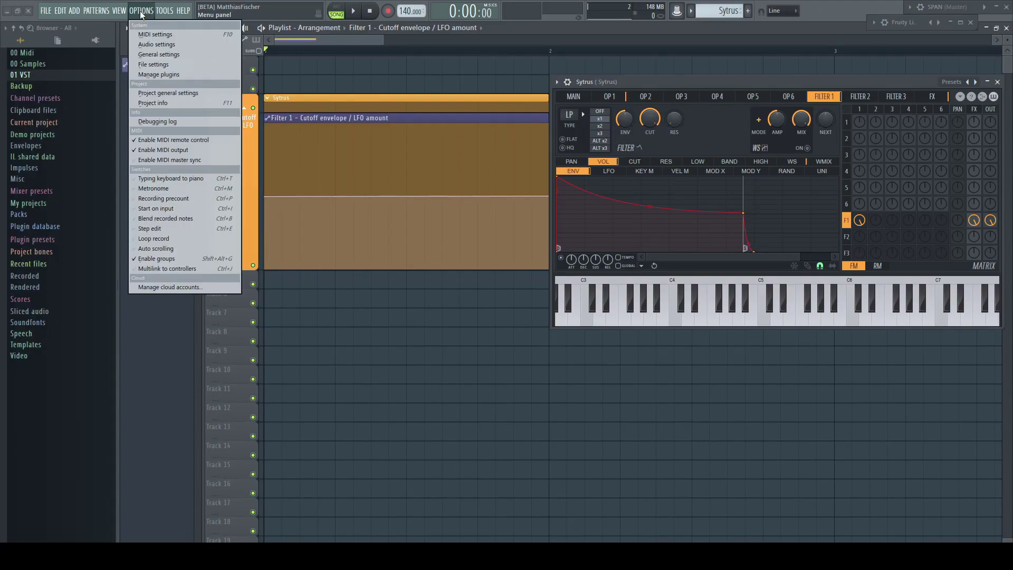
click(171, 54)
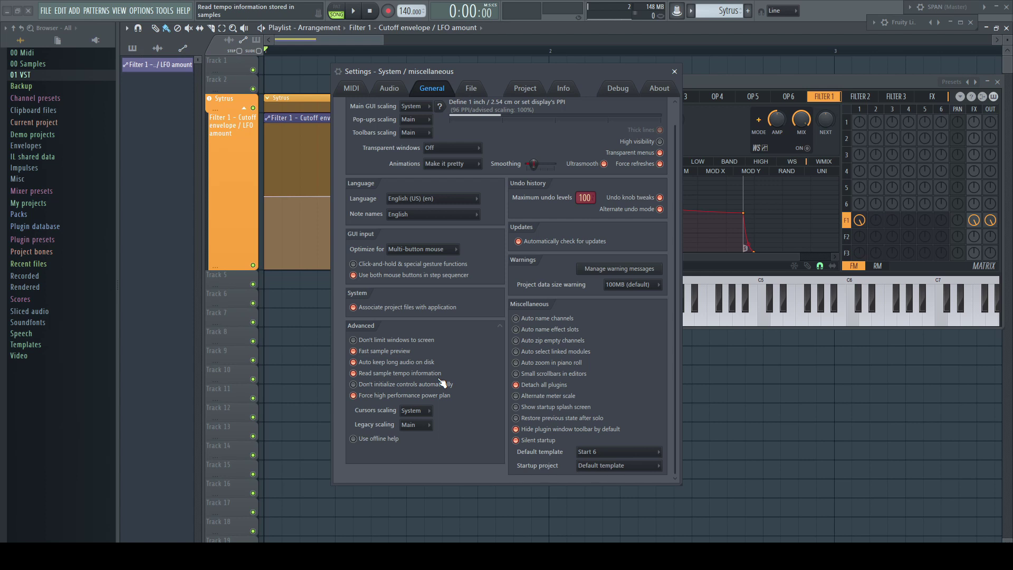
click(351, 88)
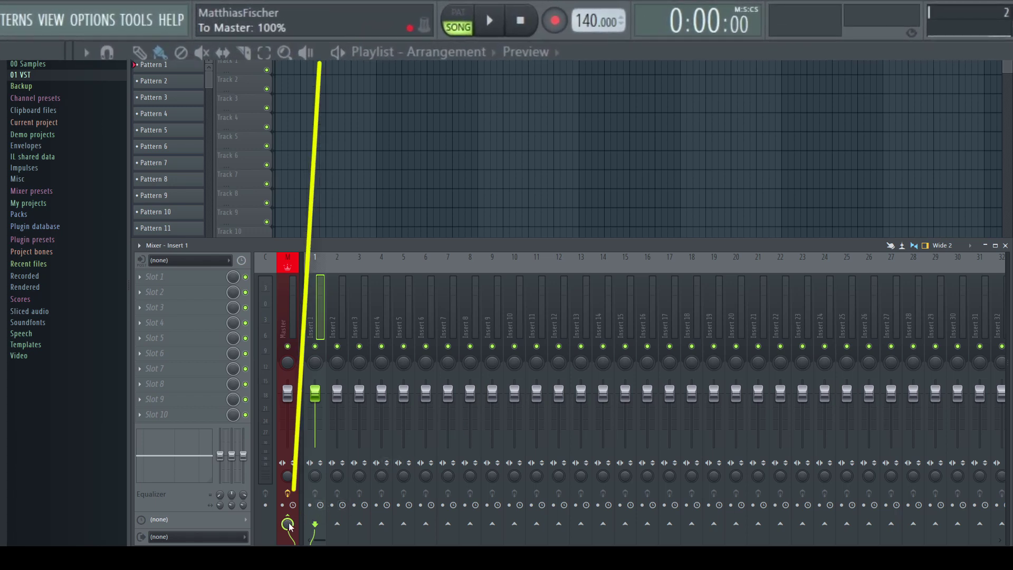
- Lower the Insert 1 send to Master to about 74%, with its dB value in the hint bar
drag(289, 526, 290, 538)
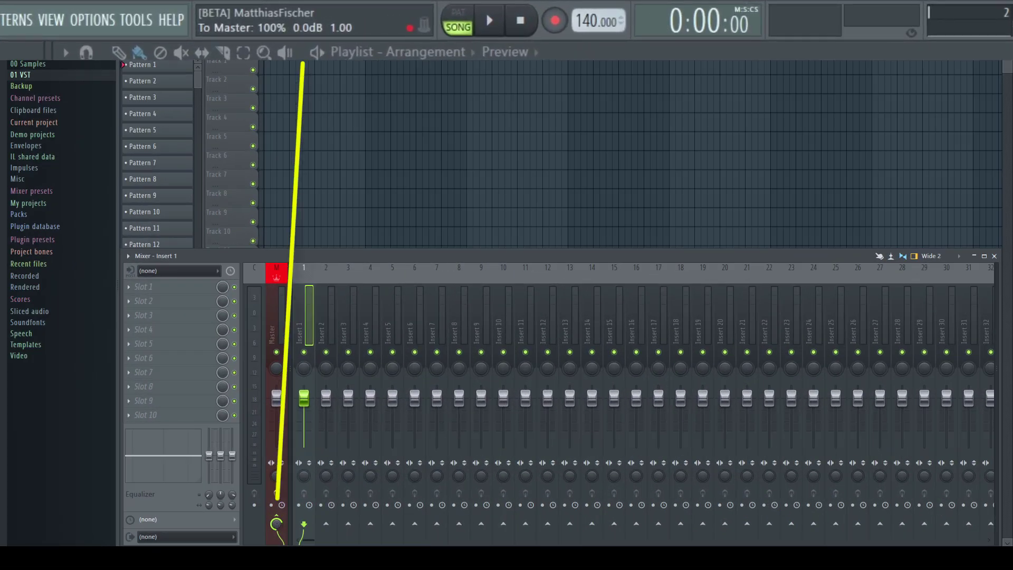
drag(276, 524, 276, 538)
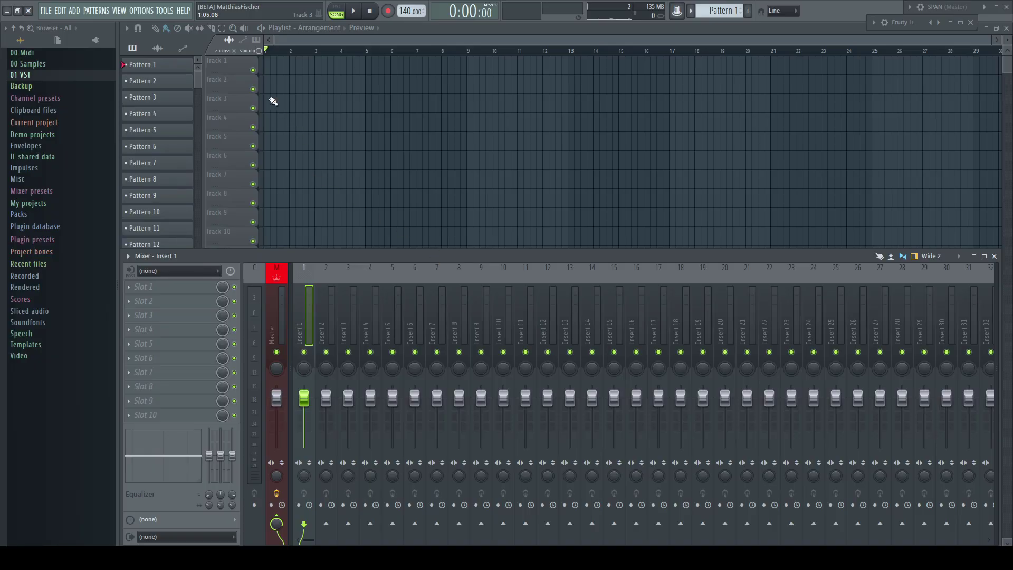
- Select six playlist tracks including Track 9 and load 3xOSC onto all of them
key(F9)
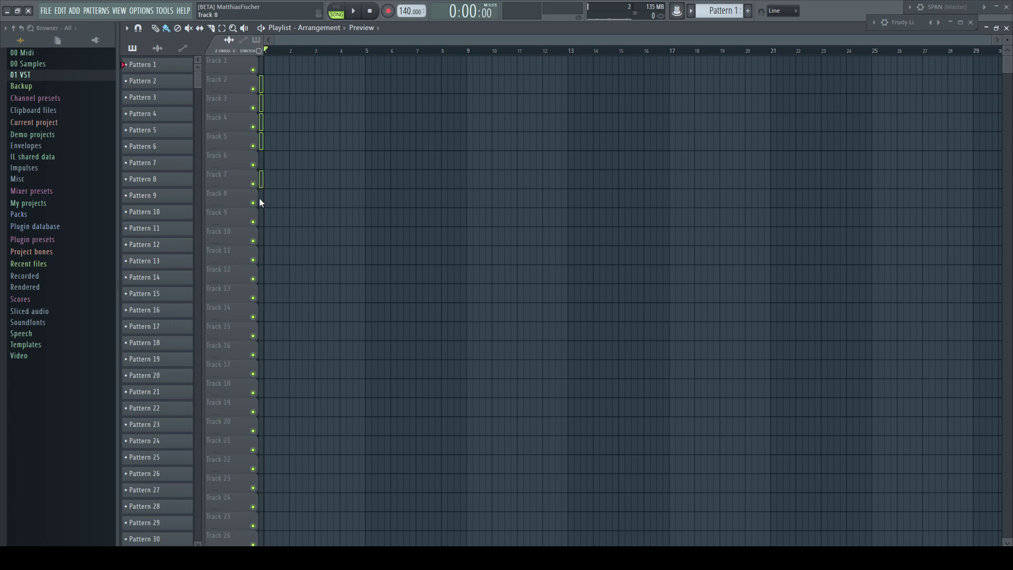
click(260, 216)
key(F8)
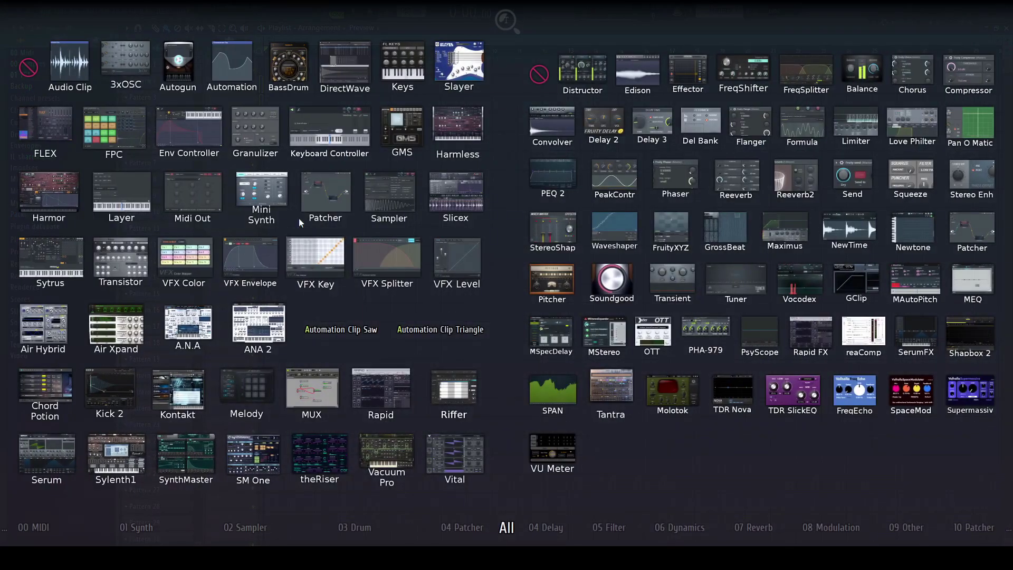
drag(127, 62, 230, 84)
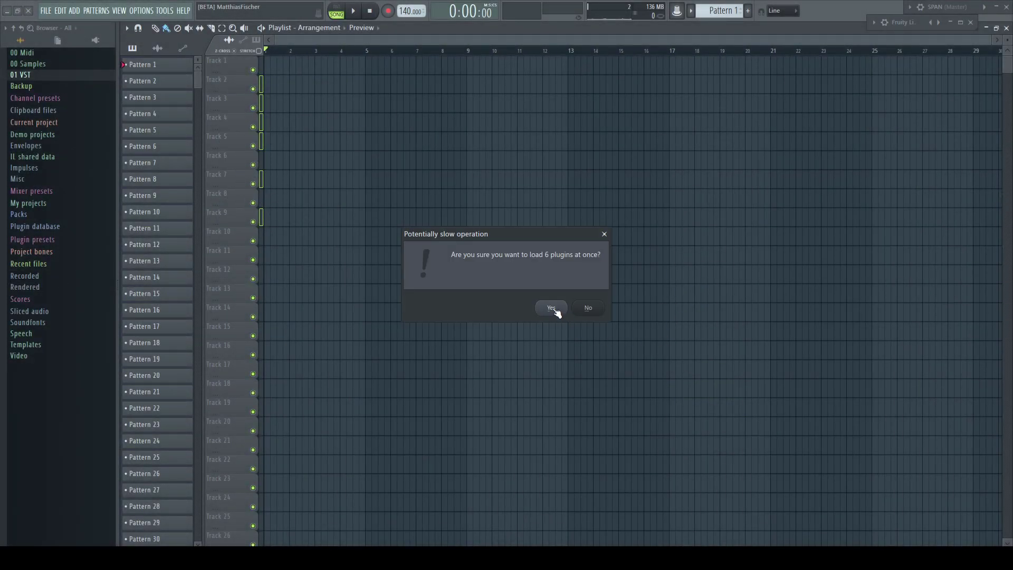
click(552, 308)
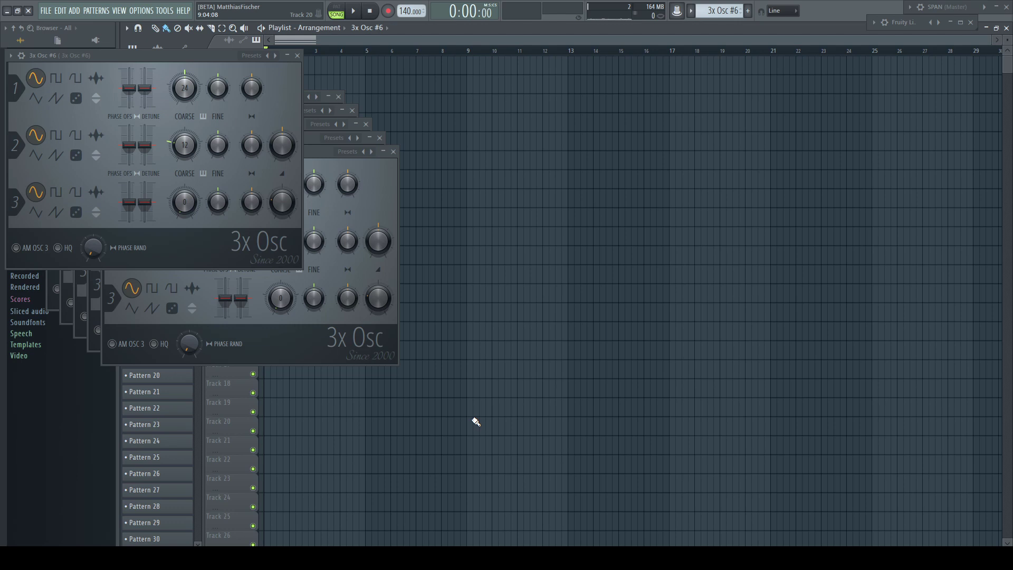
- Select the six 3x Osc mixer tracks and drop Fruity Parametric EQ 2 onto all of them
key(F12)
key(F9)
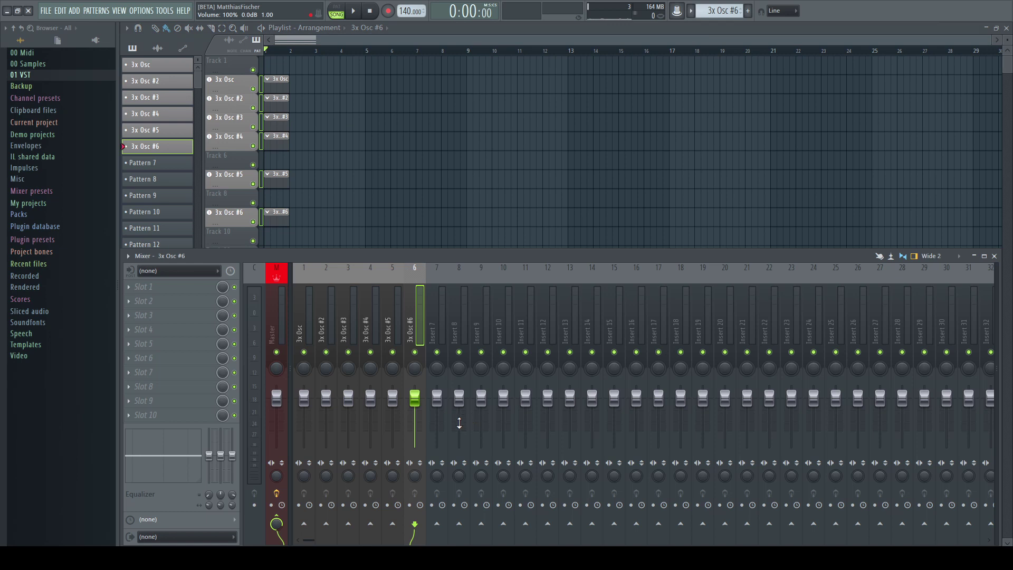
click(395, 327)
click(371, 318)
click(349, 318)
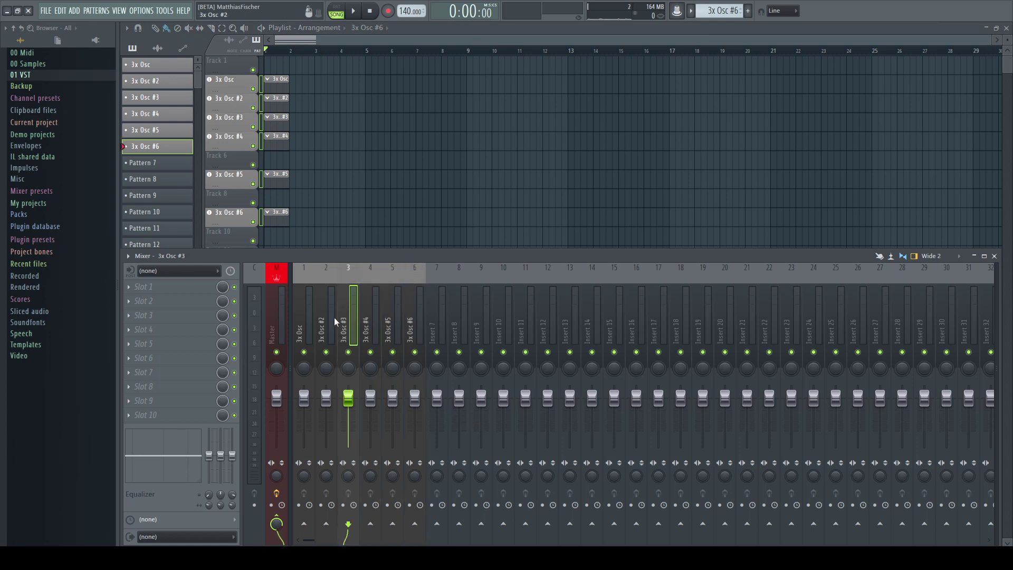
click(330, 317)
click(303, 315)
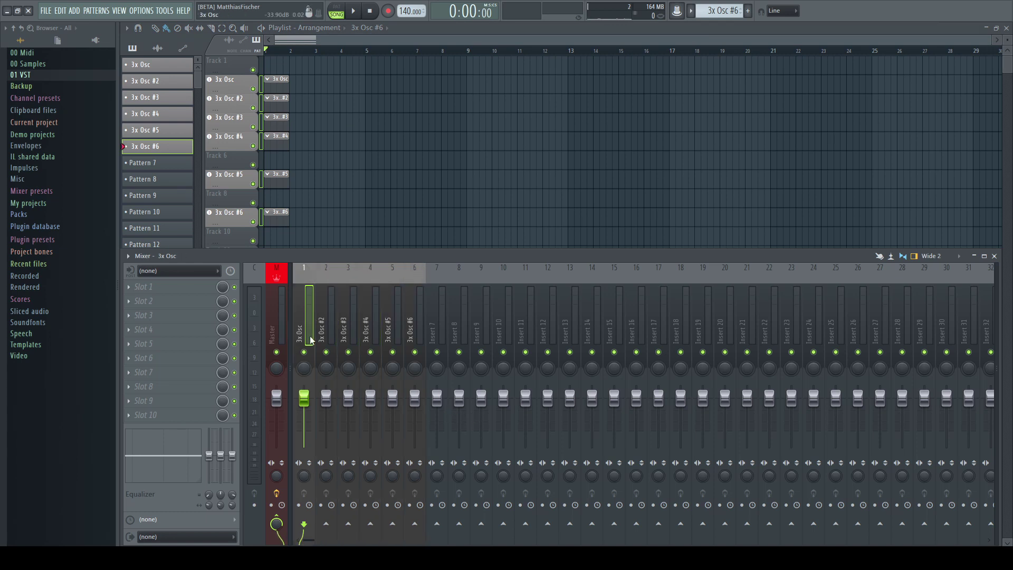
key(F8)
drag(580, 218, 245, 93)
click(553, 311)
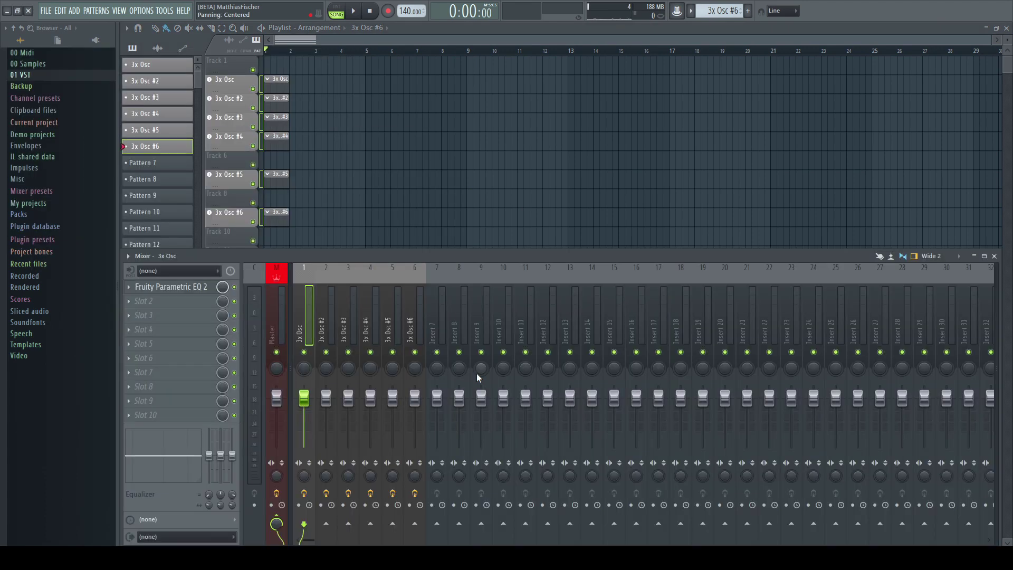
- Check the Parametric EQ 2 on the mixer tracks of 3x Osc #2 through #6
click(333, 309)
click(354, 312)
click(372, 314)
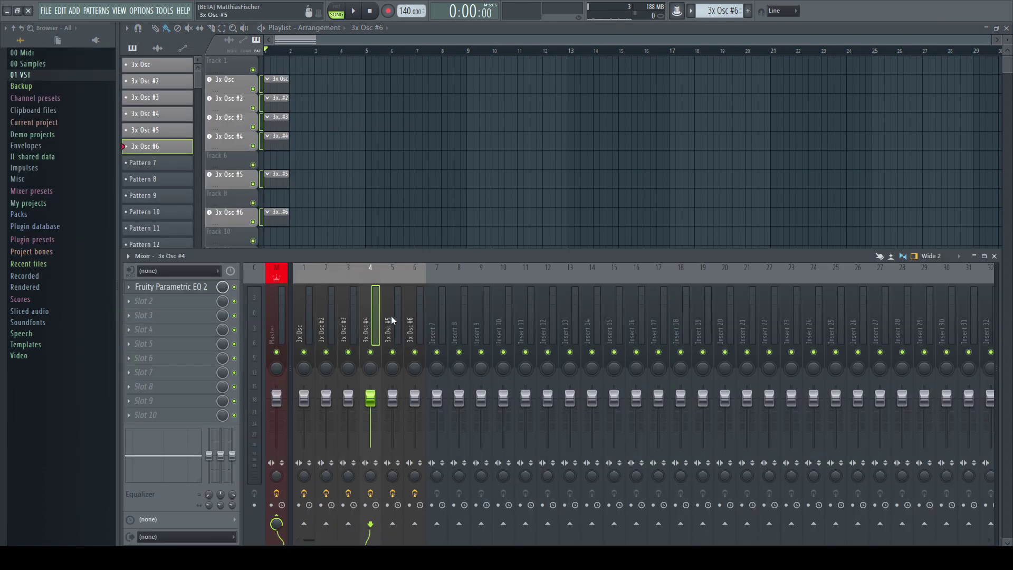
click(391, 315)
click(420, 315)
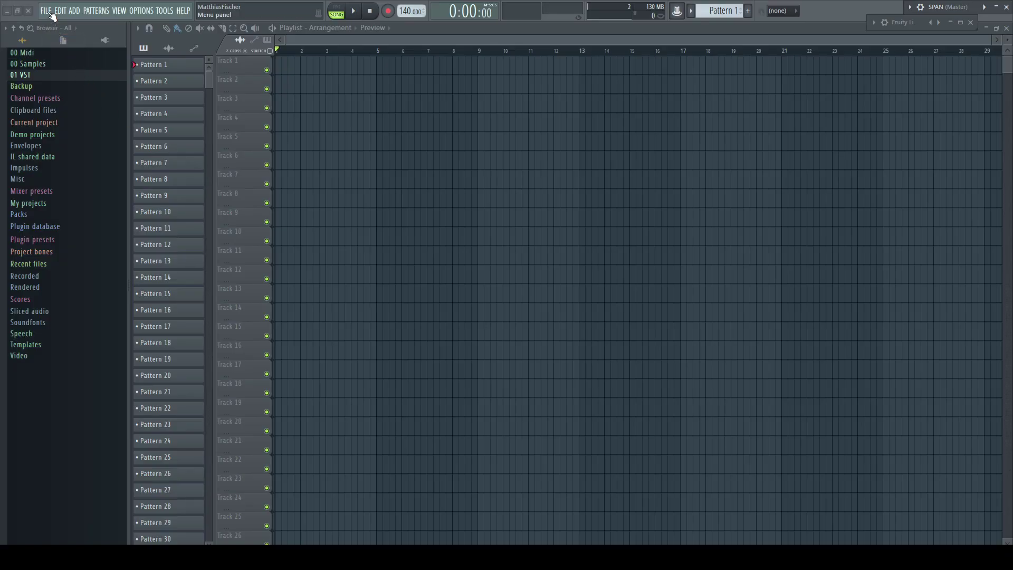
- Show the File > Export submenu, then scroll through the Beta 2 bug-fix list
click(51, 13)
mouse_move(100, 103)
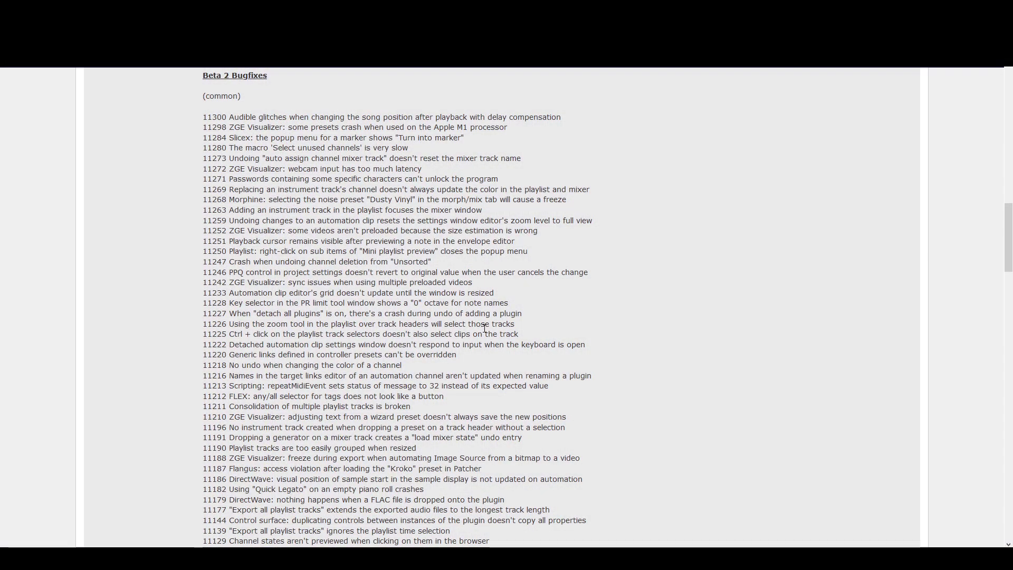
scroll(484, 327, down, 3)
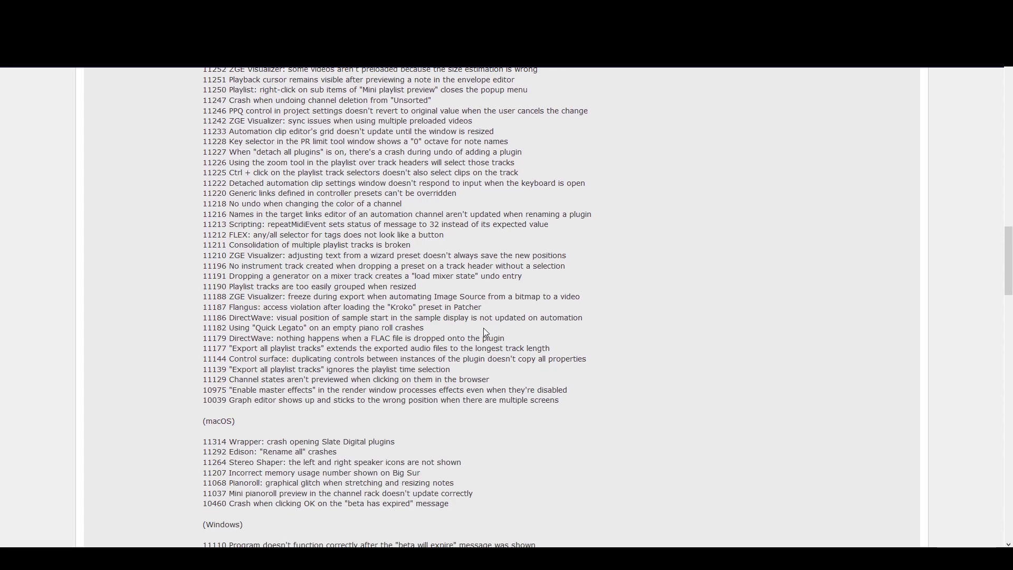
scroll(483, 328, down, 2)
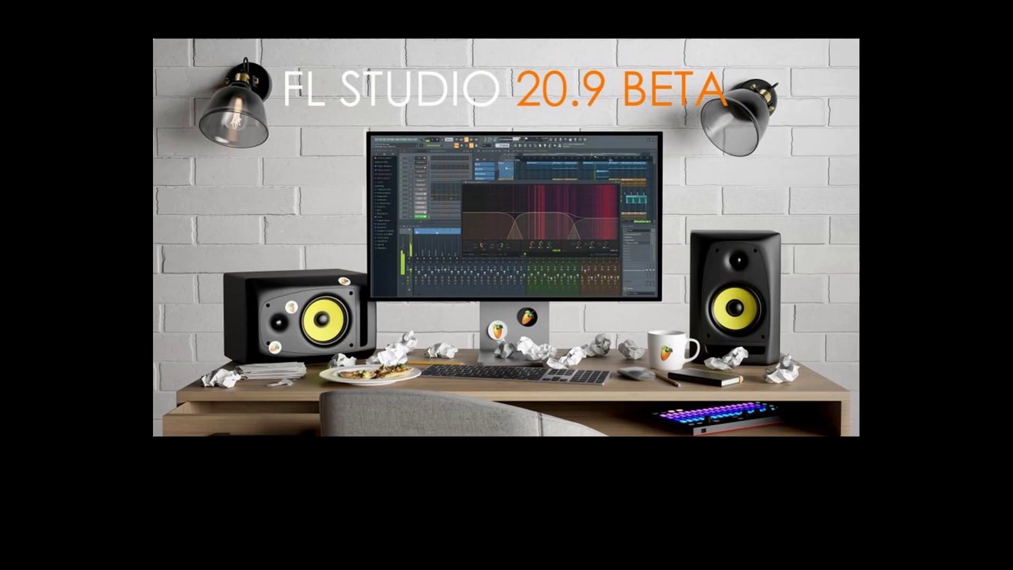